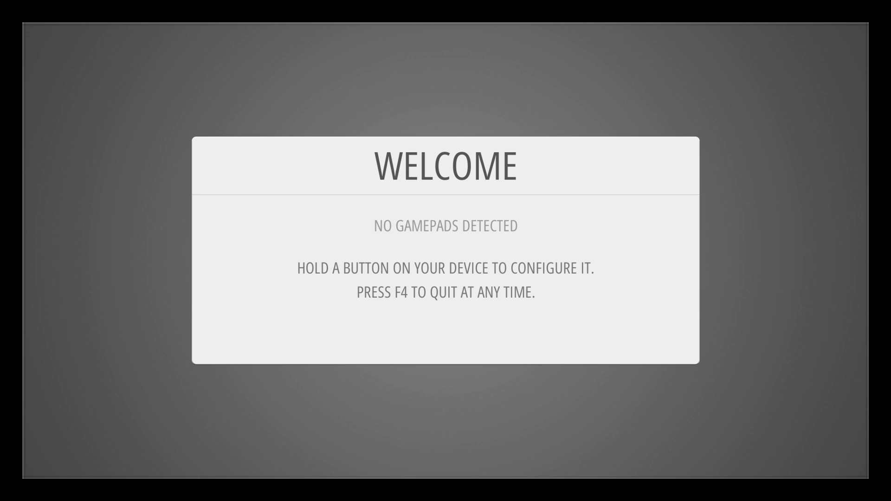
Start configuring the keyboard as the input device and map the four D-pad directions to the matching arrow keys
key(Return)
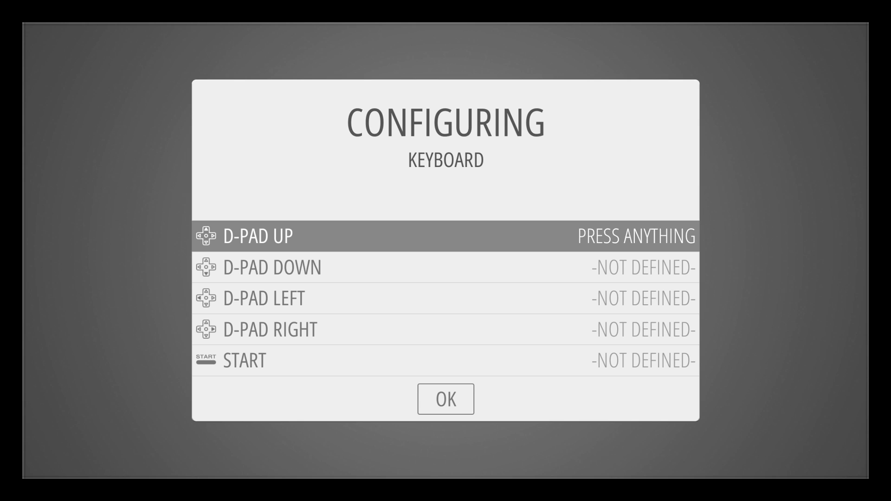
key(Up)
key(Down)
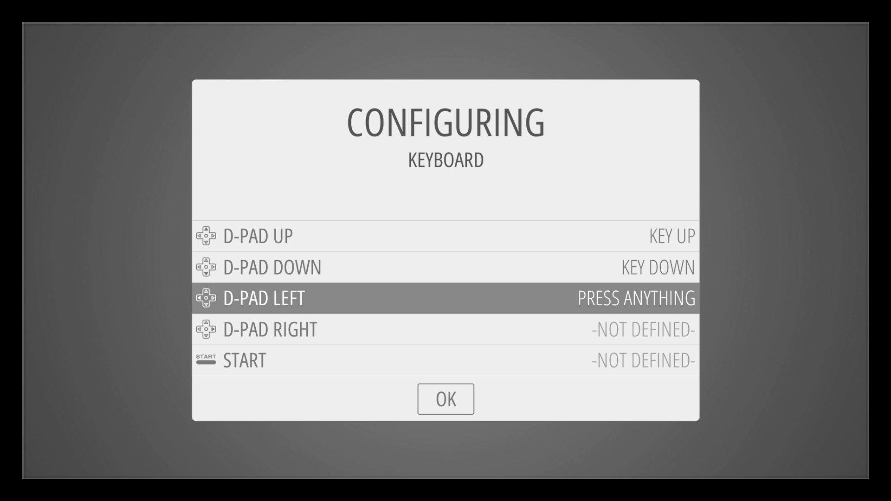
key(Left)
key(Right)
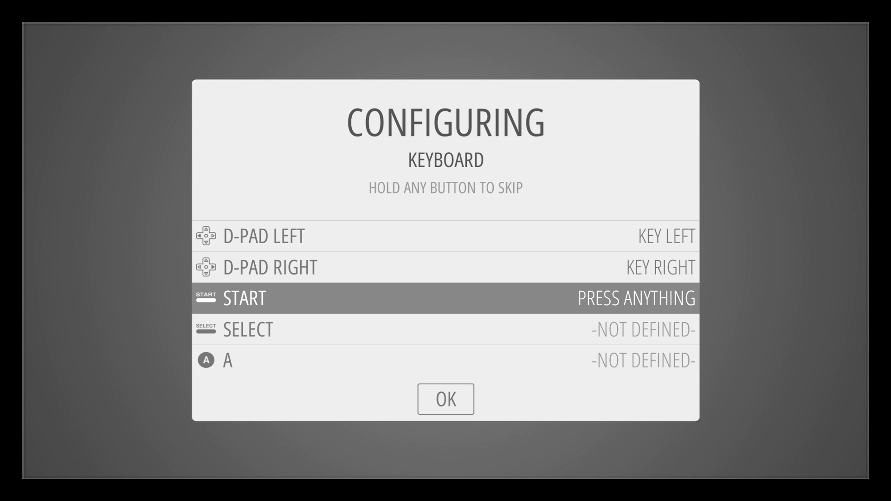
Map Start to Q, Select to W, A to A, B to S, X to M and Y to N
key(q)
key(w)
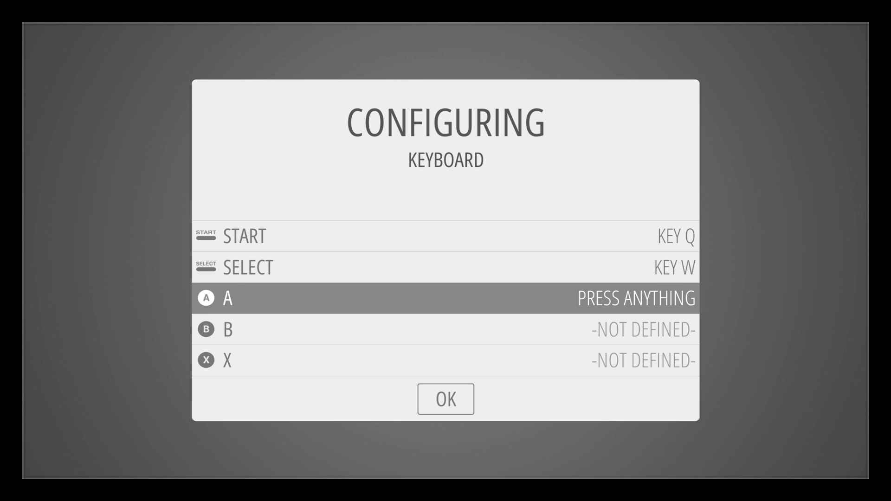
key(a)
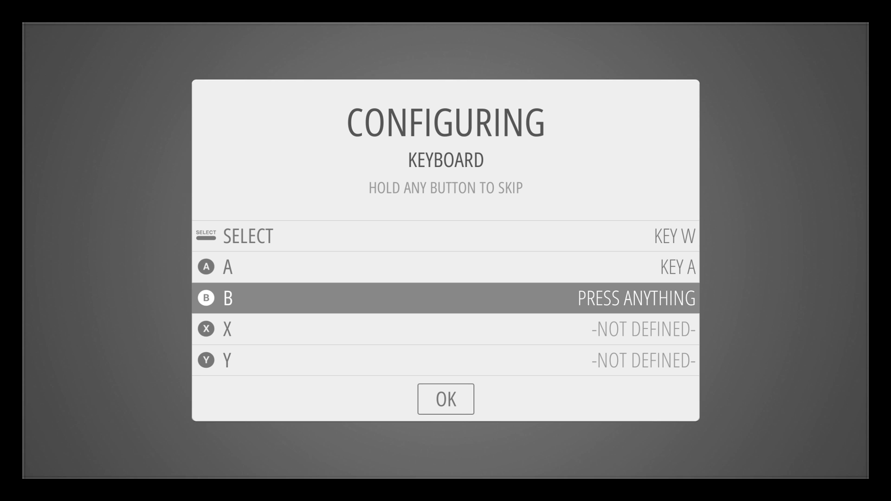
key(s)
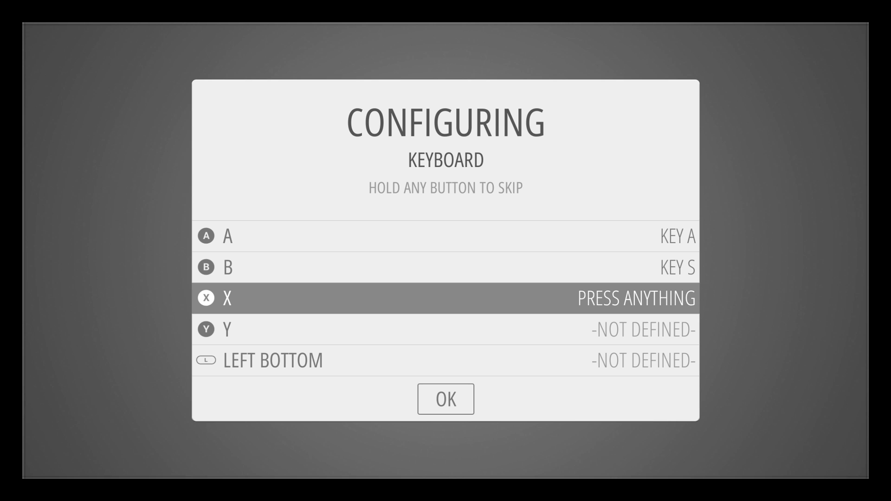
key(m)
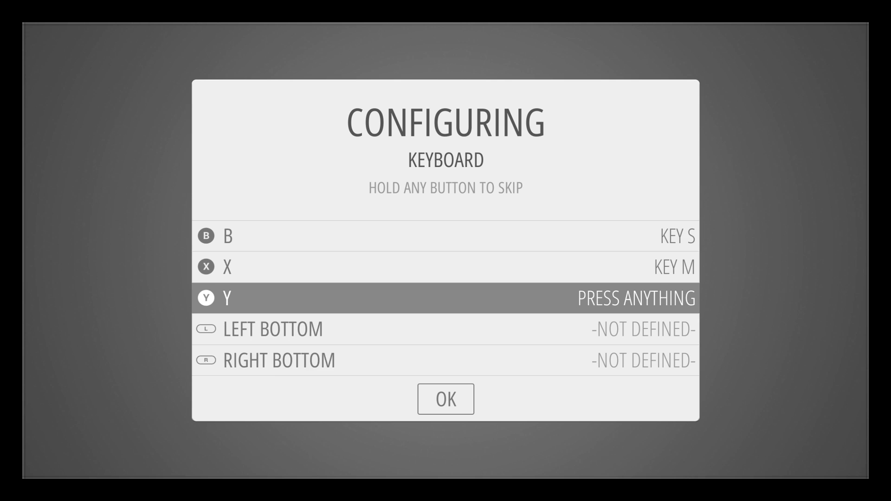
key(n)
Map Left Bottom to B, Right Bottom to V, the next two shoulder inputs to C and D, Left Thumb to F and Right Thumb to G
key(b)
key(v)
key(c)
key(d)
key(f)
key(g)
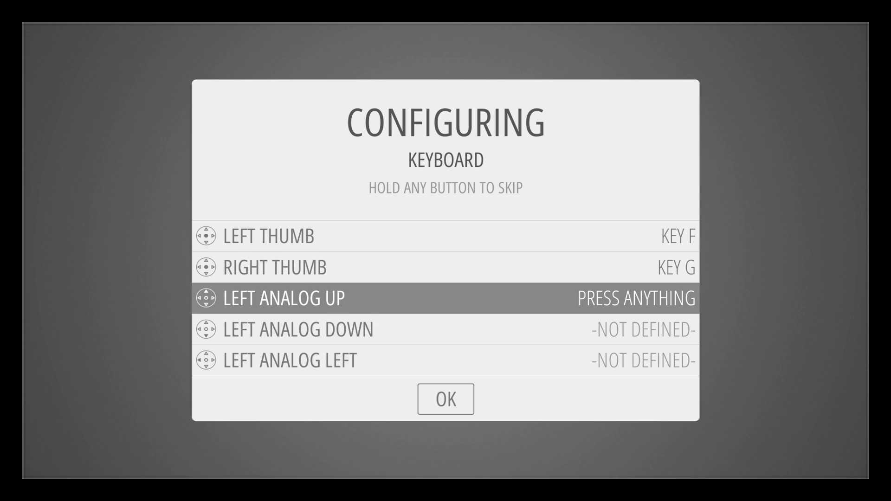
Map Left Analog up, down, left and right to R, T, Y and U, and Right Analog to I, O, P and J
key(r)
key(t)
key(y)
key(u)
key(i)
key(o)
key(p)
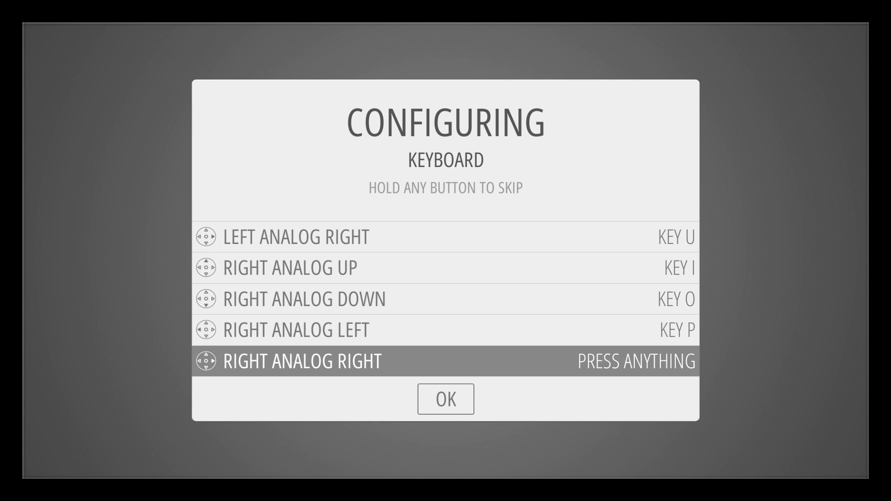
key(j)
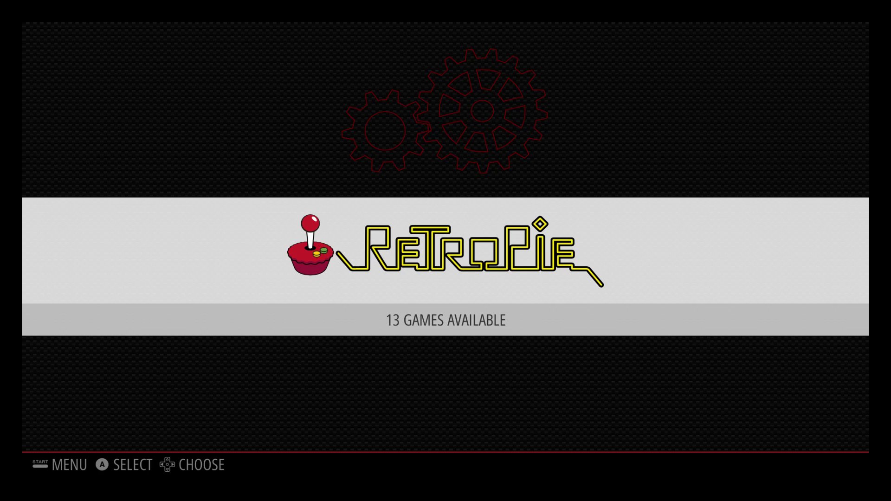
Enter the RetroPie system's configuration list and launch RetroPie Setup
key(Return)
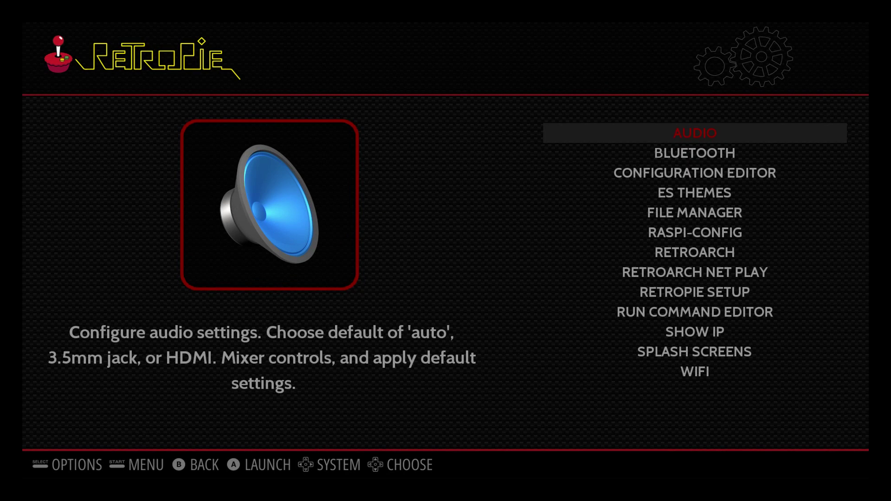
key(Down)
key(Down)
key(Down)
key(Down)
key(Down)
key(Down)
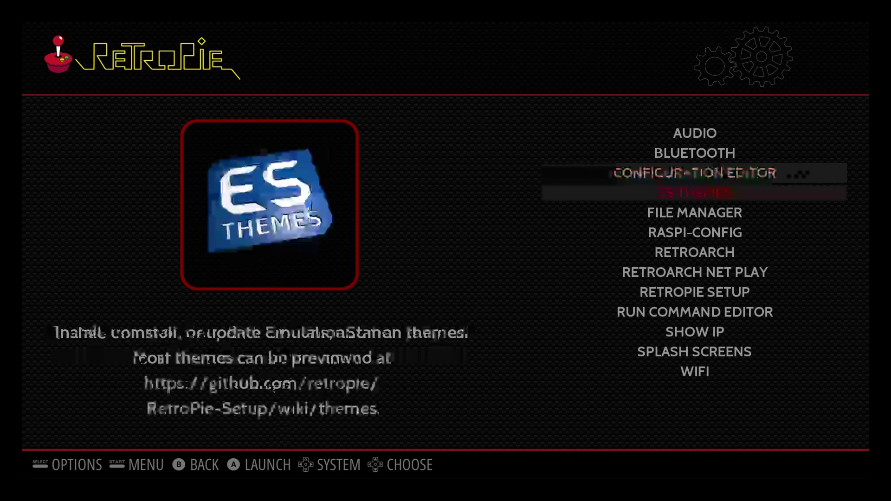
key(Down)
key(Down)
key(Down)
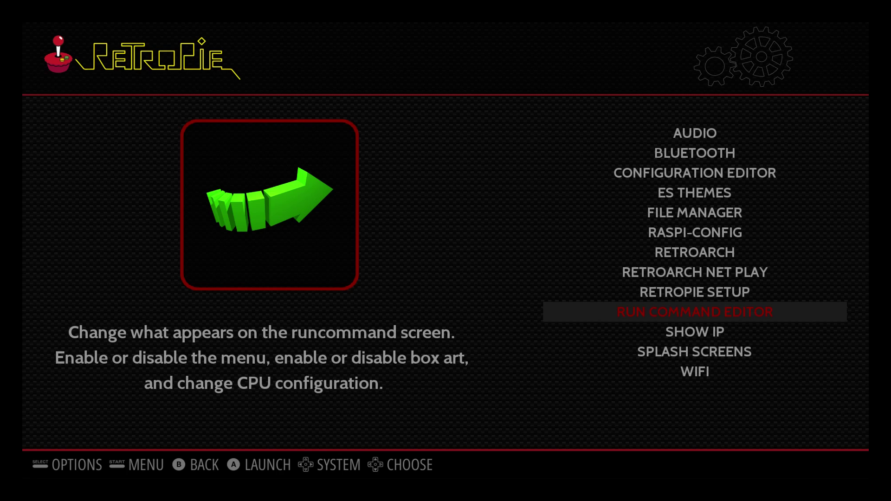
key(Up)
key(Up)
key(Up)
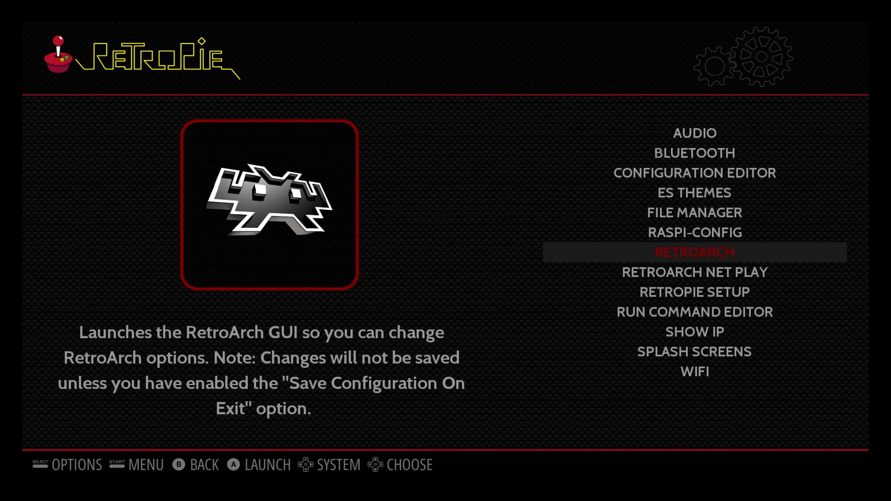
key(Down)
key(Down)
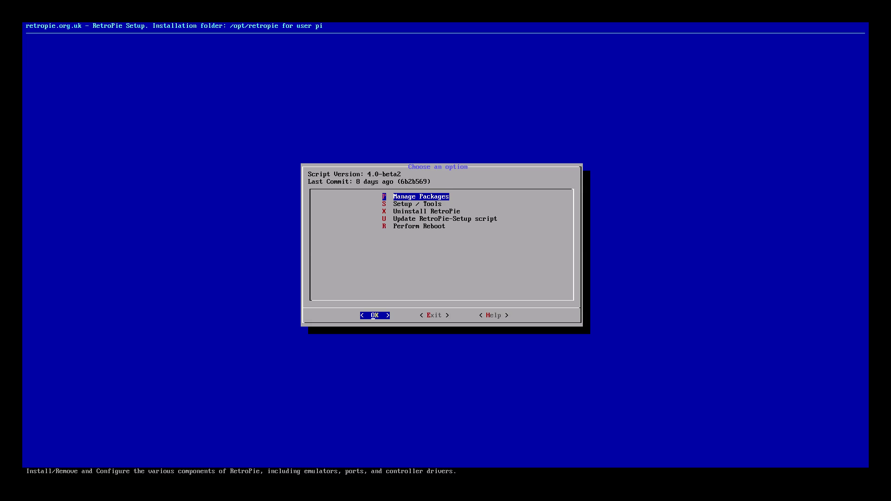
Go into package management and open the driver packages
key(Return)
key(Down)
key(Down)
key(Down)
key(Down)
key(Down)
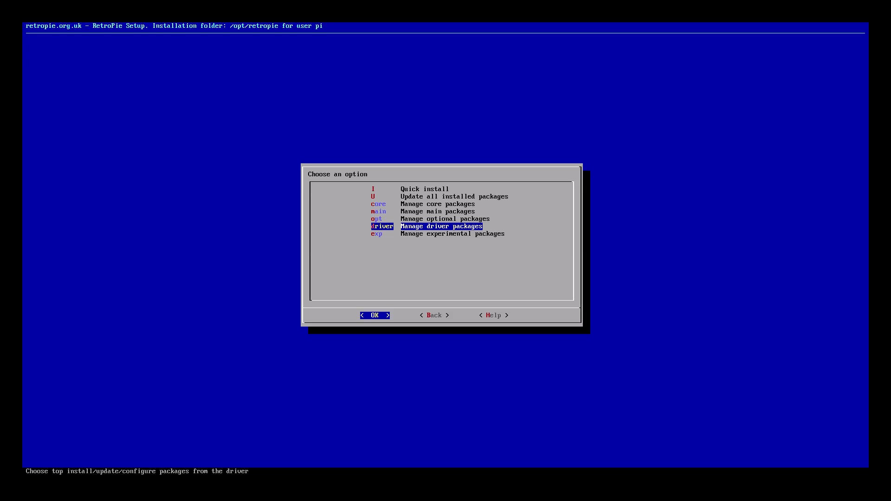
key(Return)
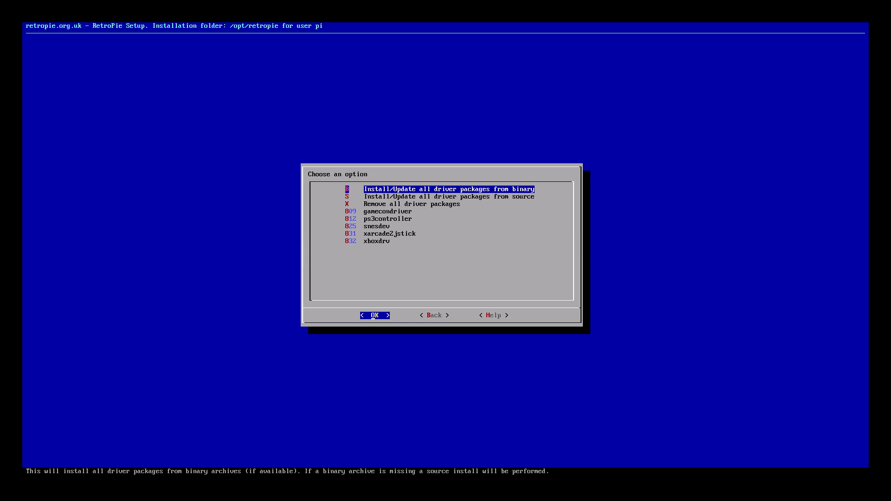
Install the ps3controller driver package from source
key(Down)
key(Down)
key(Down)
key(Down)
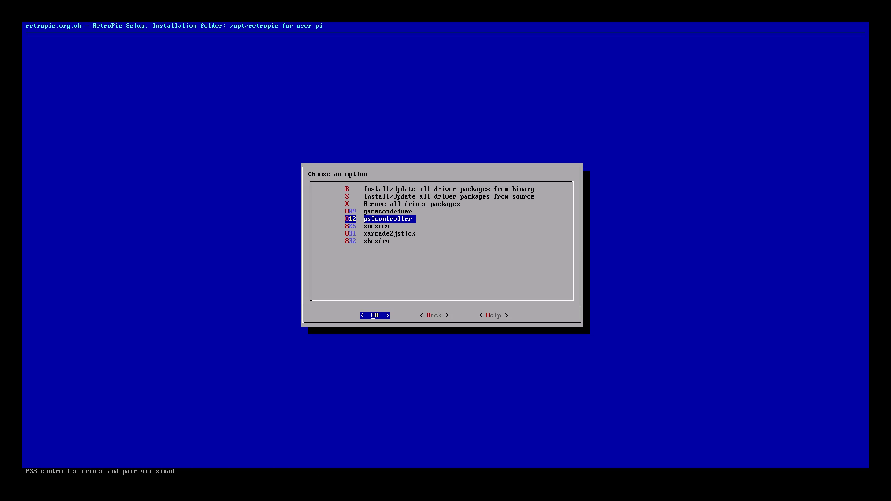
key(Return)
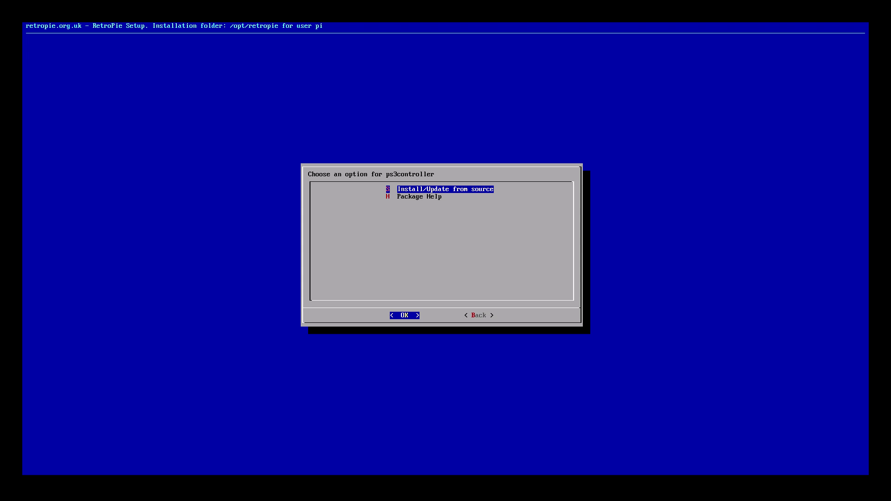
key(Return)
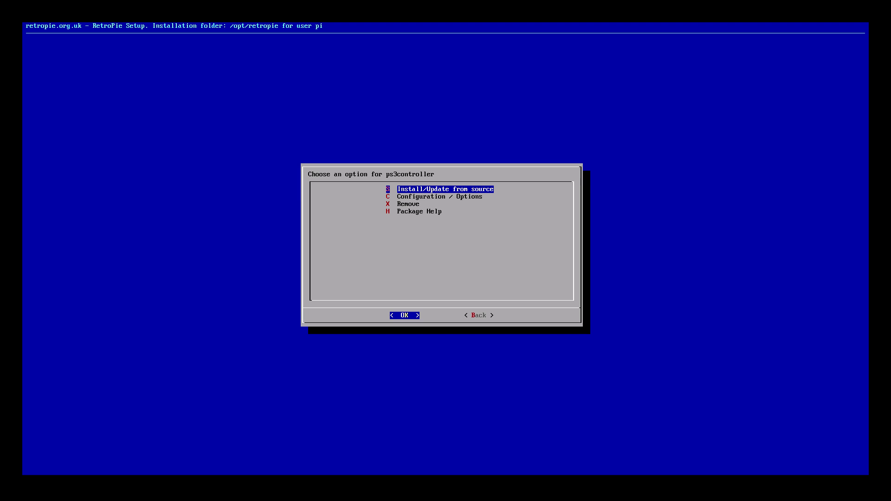
Run Install/Pair PS3 controller from the ps3controller configuration options and acknowledge the pairing instructions
key(Down)
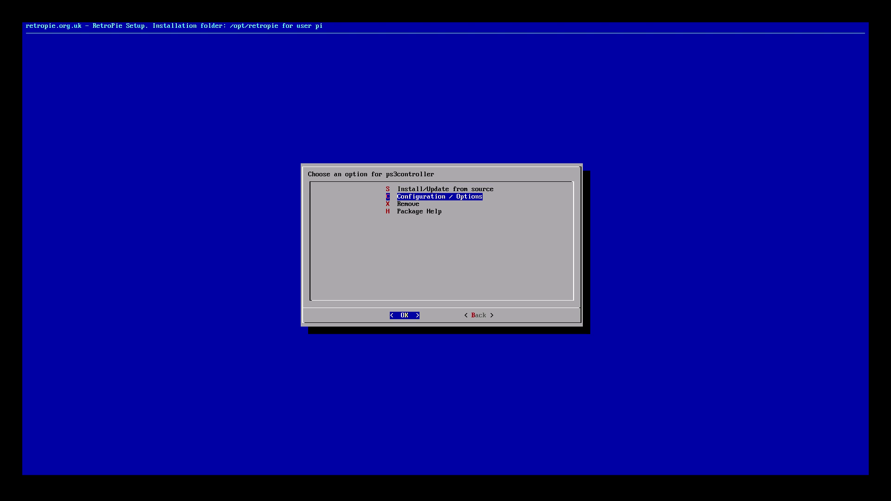
key(Return)
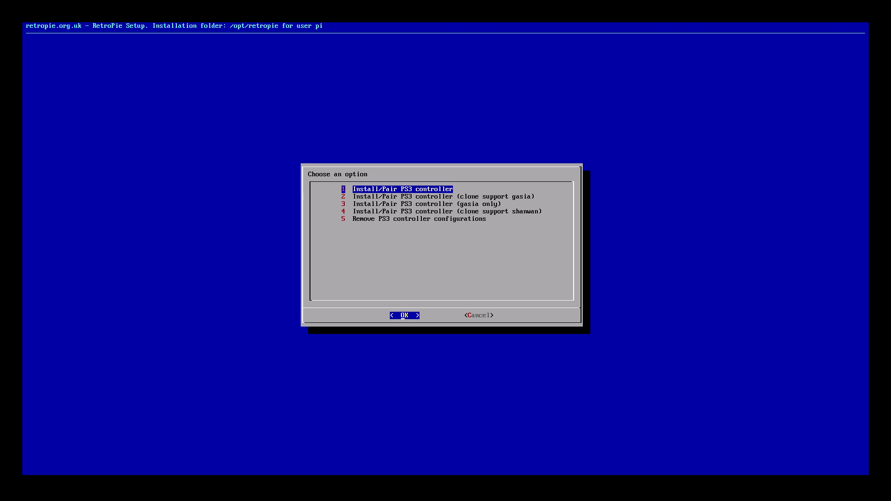
key(Return)
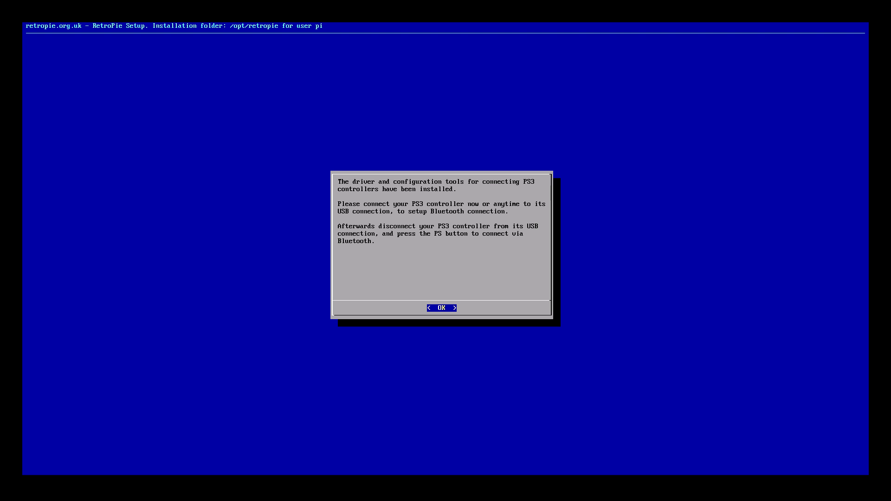
key(Return)
Back out of the PS3 controller and package management screens and exit RetroPie Setup
key(Right)
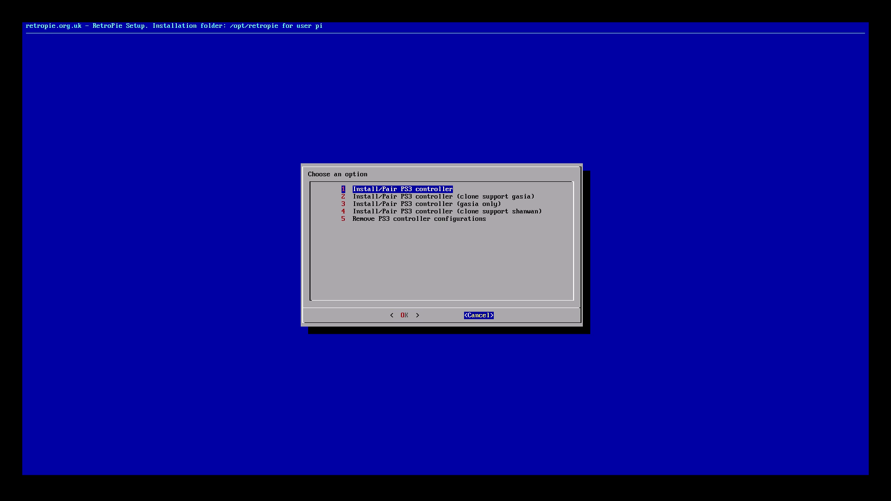
key(Return)
key(Right)
key(Return)
key(Right)
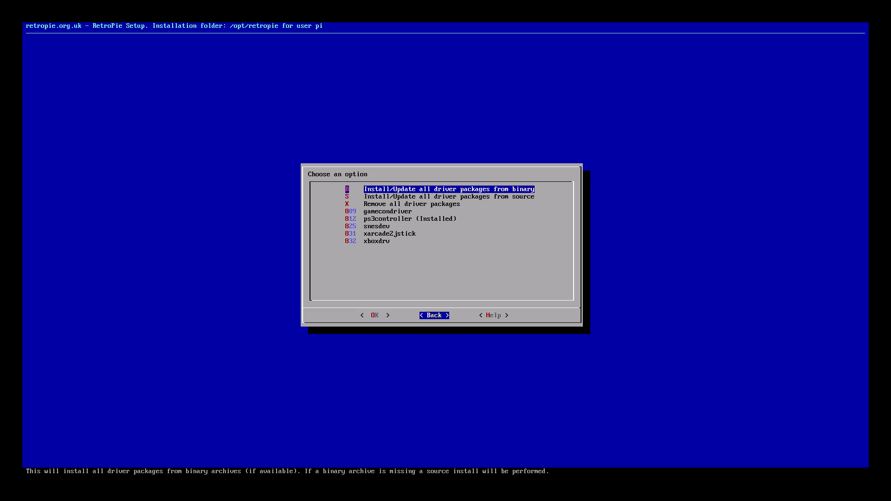
key(Return)
key(Right)
key(Return)
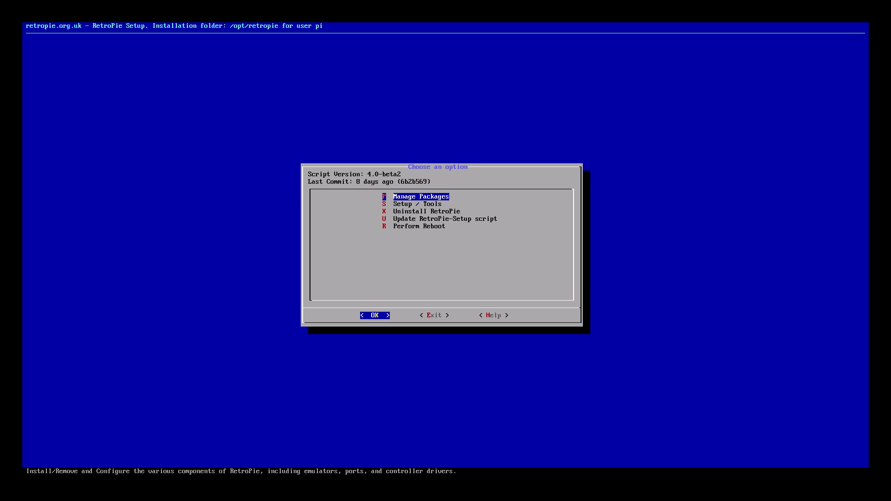
key(Right)
key(Return)
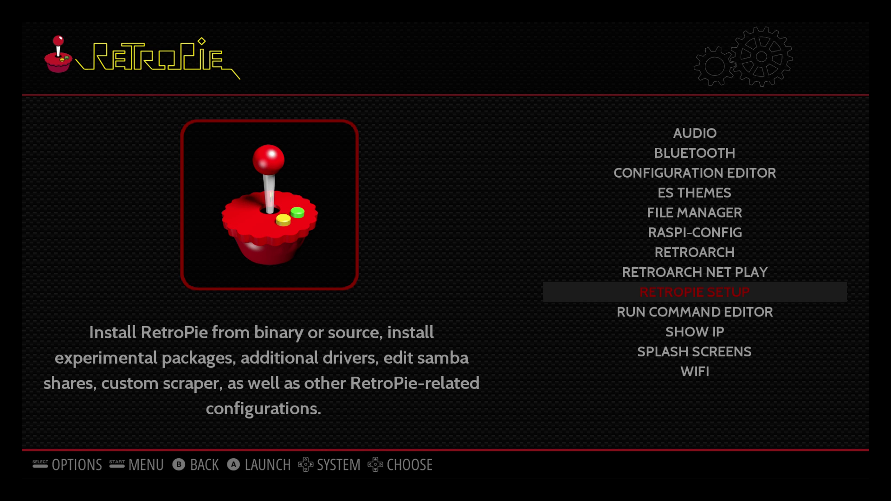
Open the Configure Input screen from EmulationStation's main menu
key(Return)
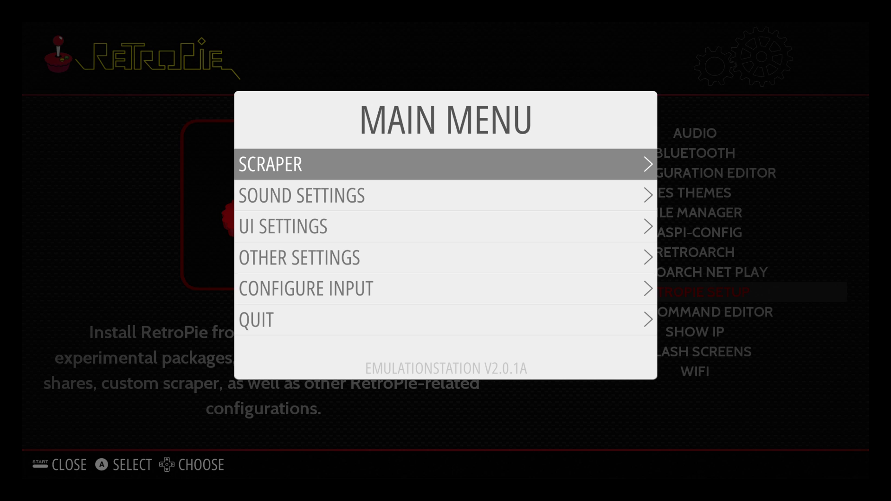
key(Down)
key(Down)
key(Down)
key(Down)
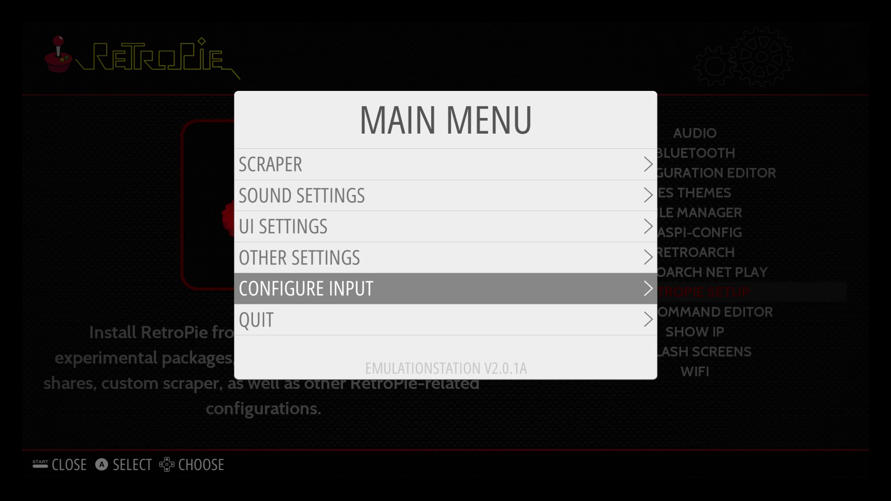
key(Return)
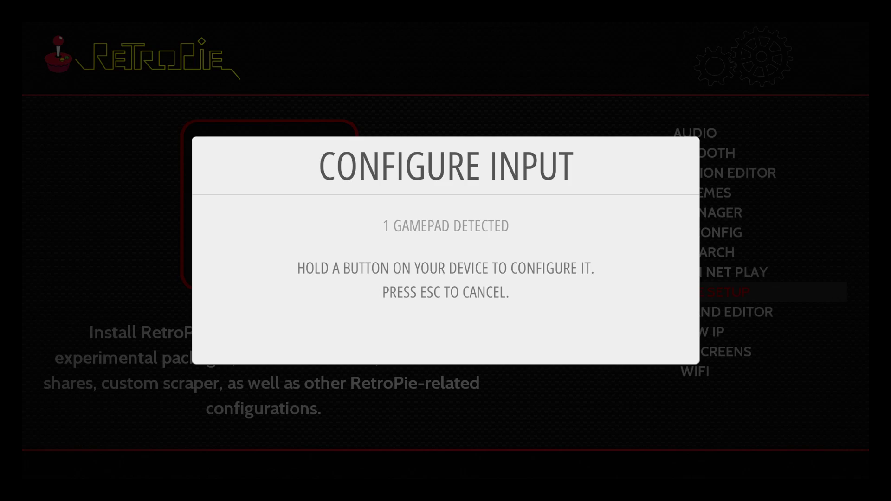